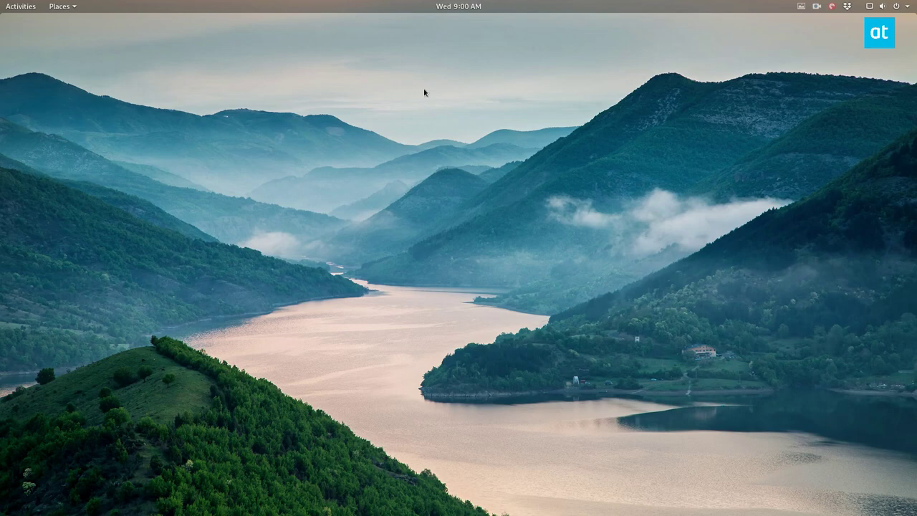
# - Launch Tilix and run 'sudo snap install filebot', correcting a mistyped package name
pyautogui.press('super')
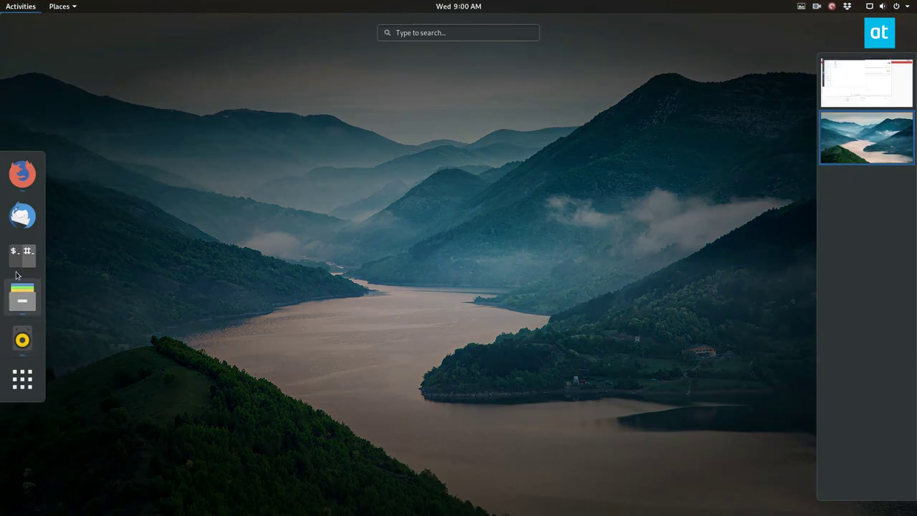
pyautogui.click(17, 272)
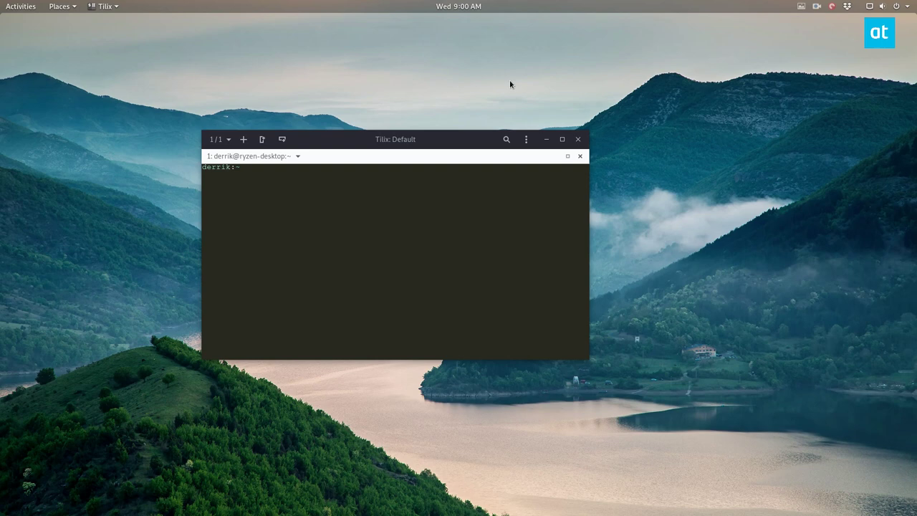
pyautogui.write('sudo snap install filebot')
pyautogui.press('Return')
pyautogui.press('Return')
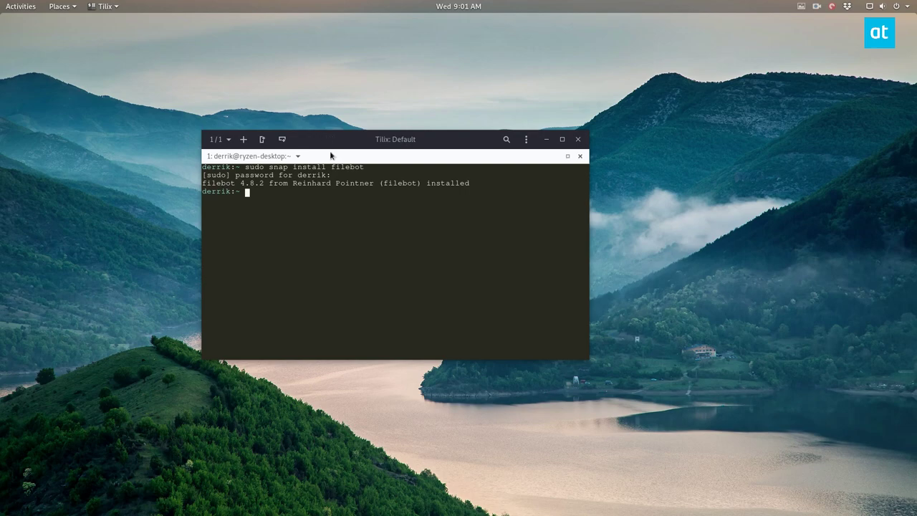
# - Close the terminal and launch FileBot from an Activities search for 'file'
pyautogui.hotkey('ctrl', 'd')
pyautogui.click(20, 6)
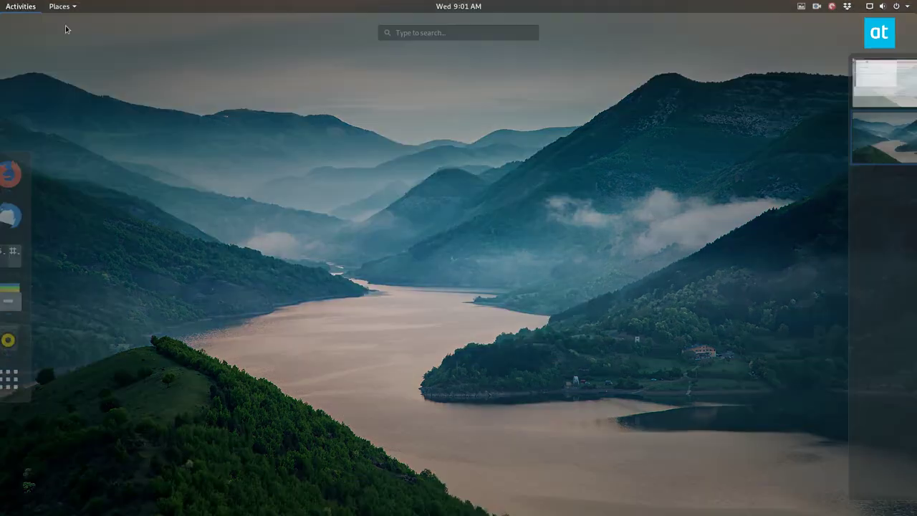
pyautogui.write('file')
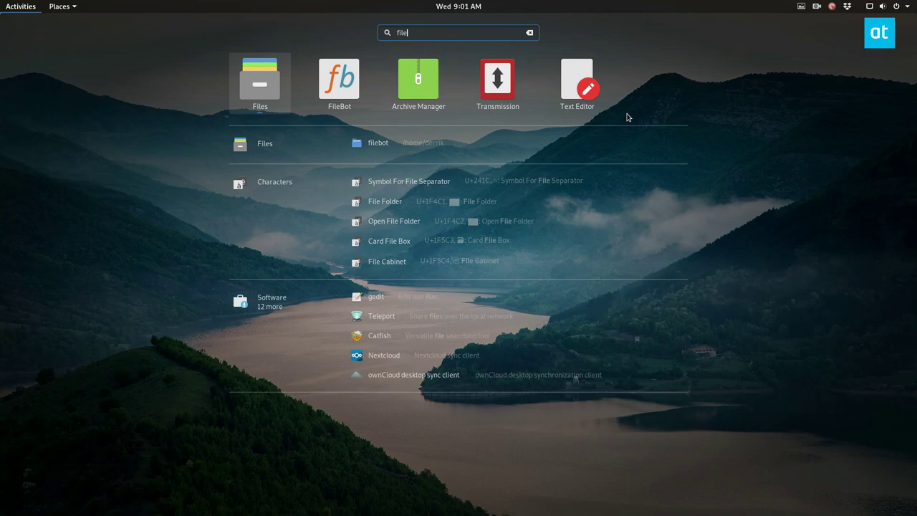
pyautogui.click(339, 82)
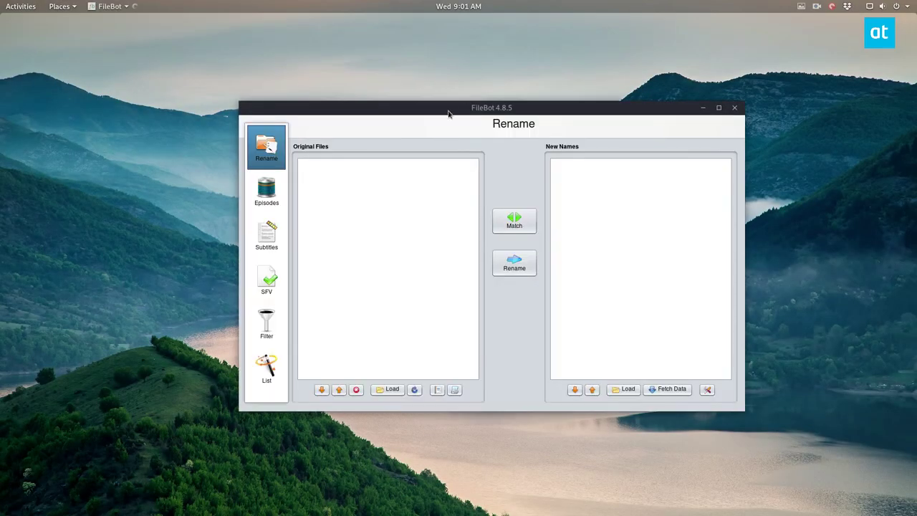
pyautogui.moveTo(431, 112); pyautogui.dragTo(410, 75)
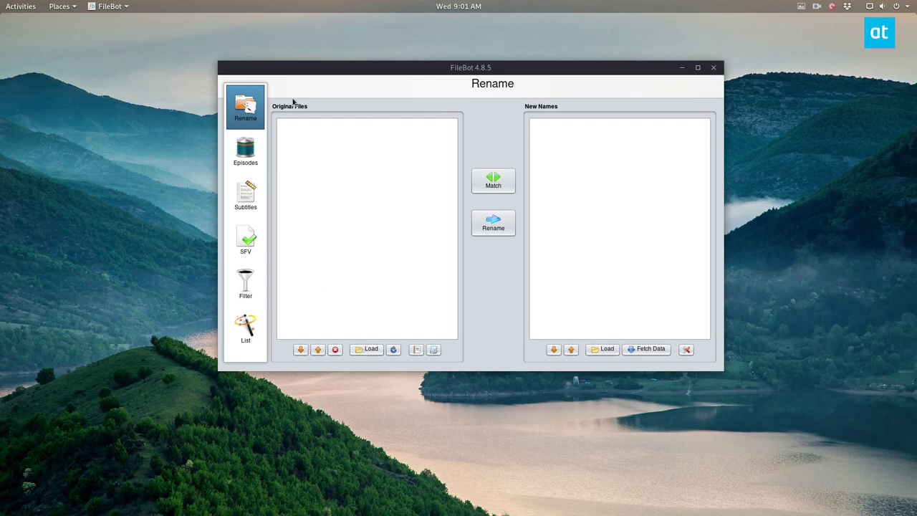
# - Load The Drew Carey Show folder into the Original Files list
pyautogui.click(369, 349)
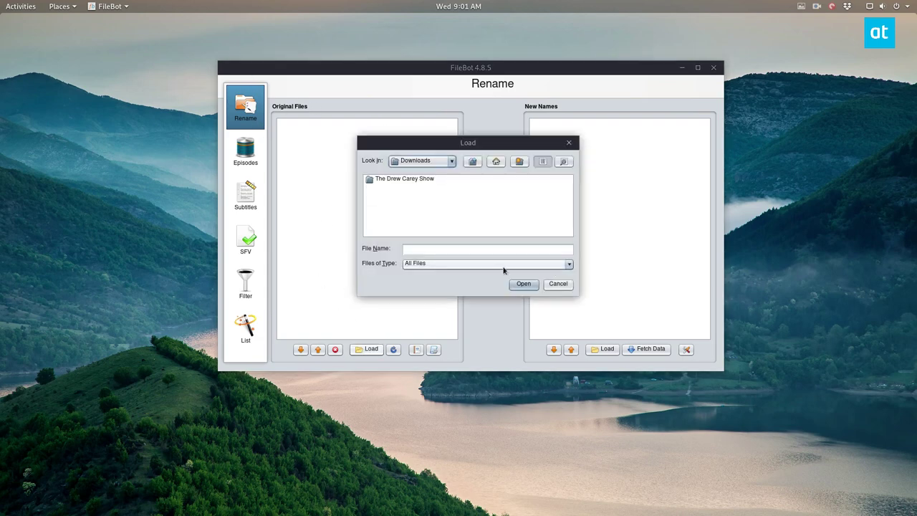
pyautogui.click(408, 181)
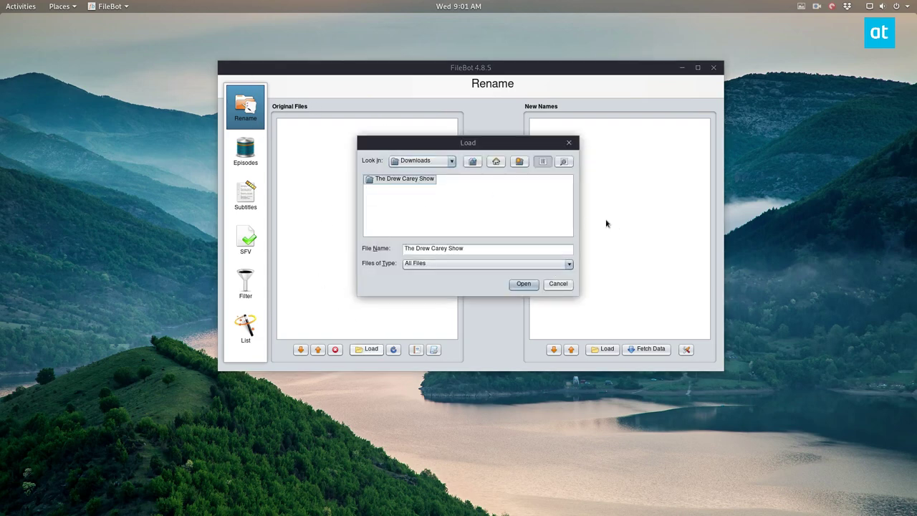
pyautogui.click(524, 283)
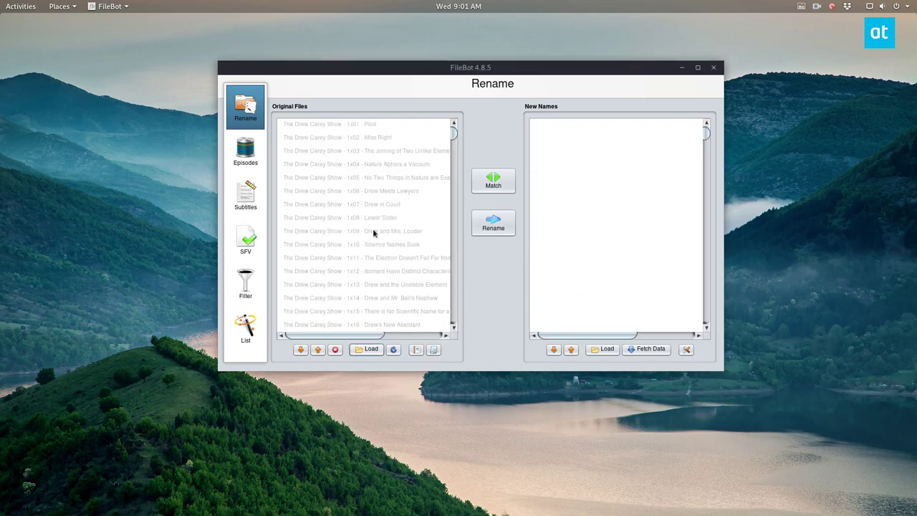
pyautogui.click(60, 8)
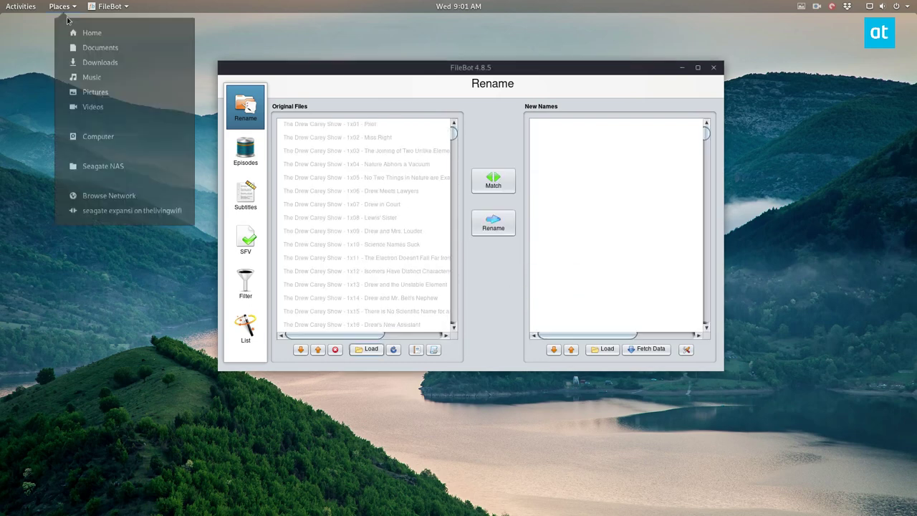
pyautogui.click(125, 212)
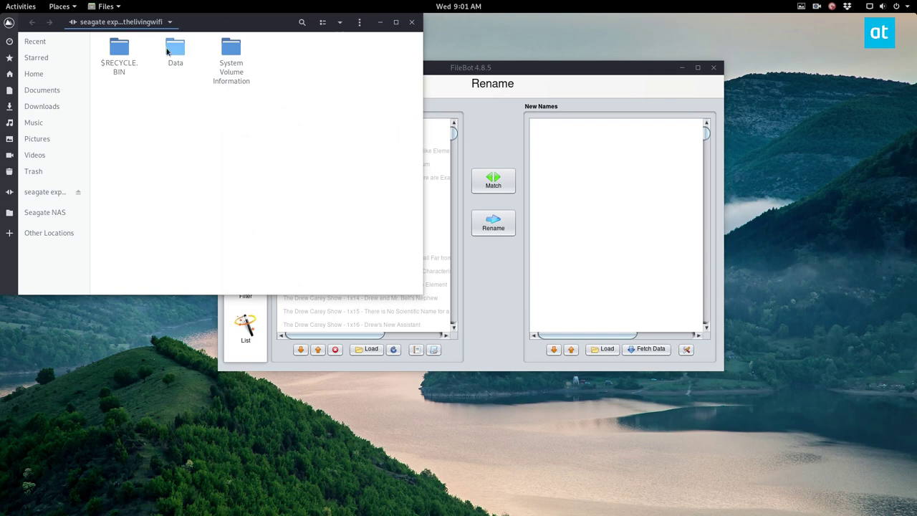
pyautogui.doubleClick(176, 52)
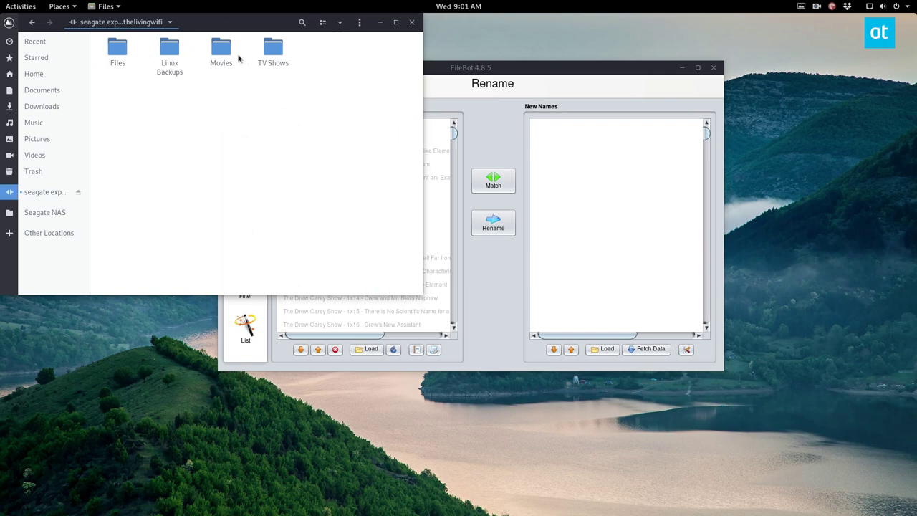
pyautogui.doubleClick(271, 51)
pyautogui.scroll(-2, 271, 186)
pyautogui.scroll(2, 271, 186)
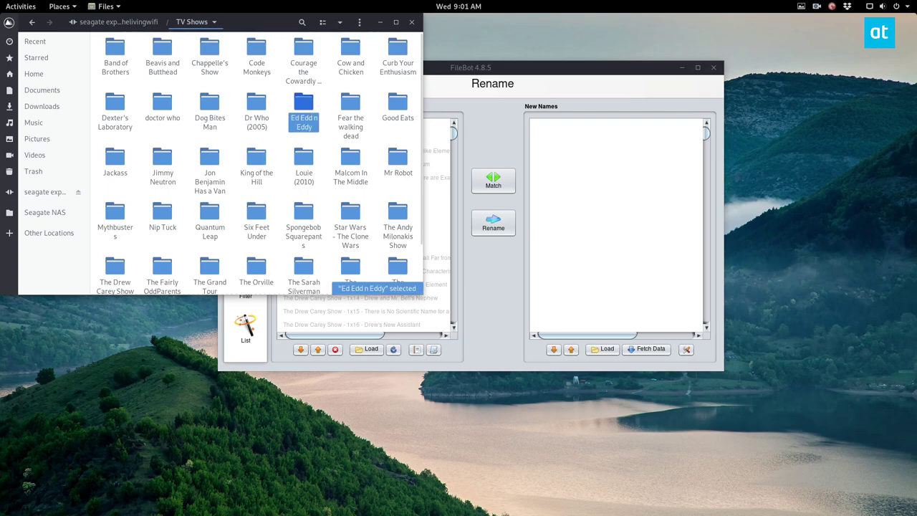
pyautogui.doubleClick(307, 113)
pyautogui.hotkey('alt', 'Left')
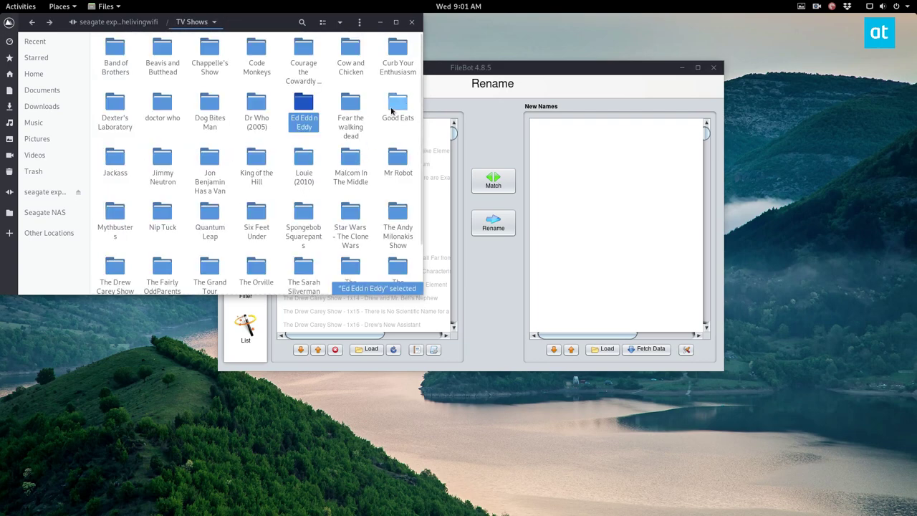
pyautogui.click(380, 22)
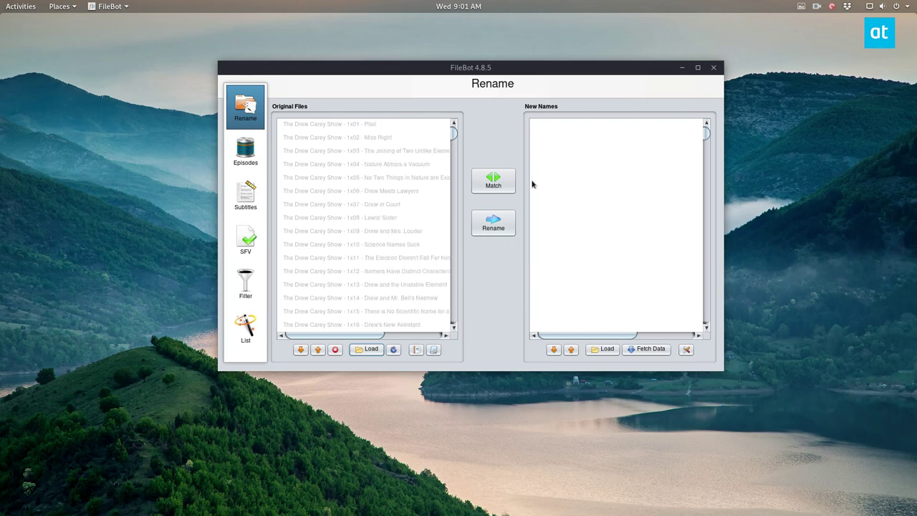
# - Match the Drew Carey Show episodes using TheTVDB as the Episode Mode source
pyautogui.click(495, 186)
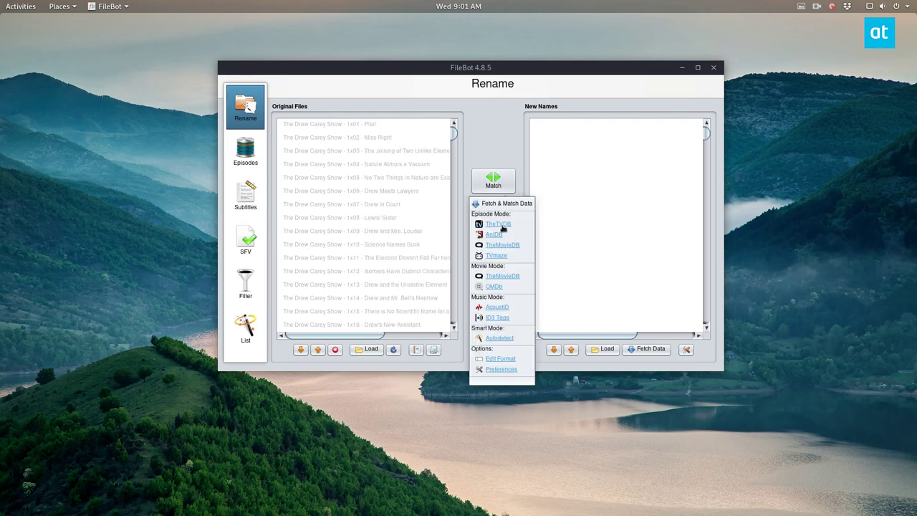
pyautogui.click(502, 225)
pyautogui.scroll(-10, 385, 256)
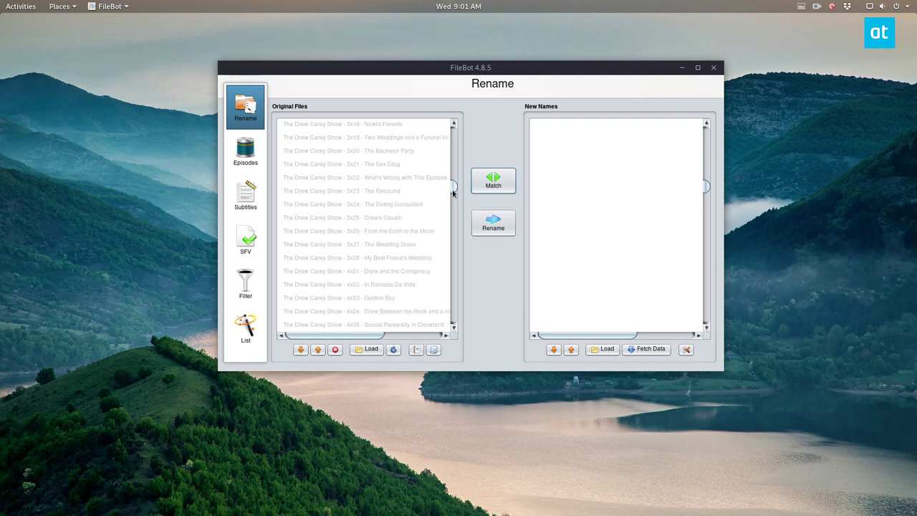
pyautogui.scroll(-20, 388, 316)
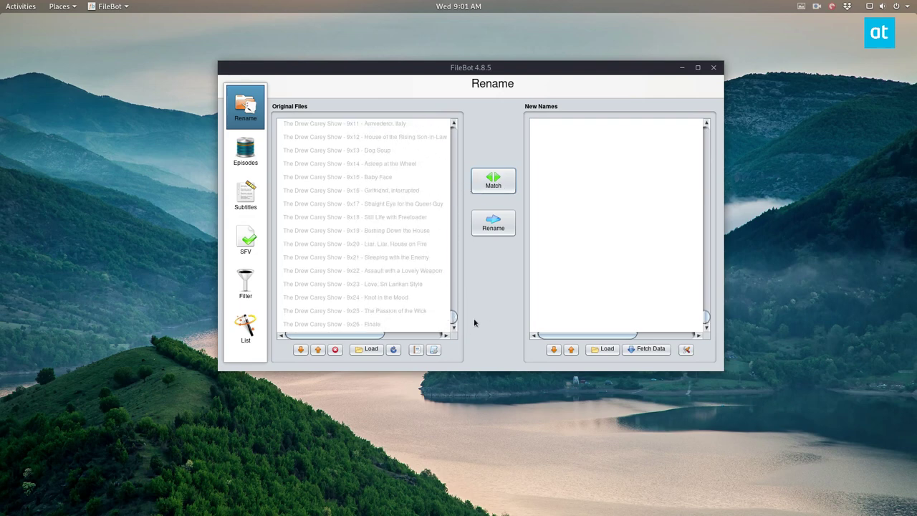
pyautogui.moveTo(454, 317); pyautogui.dragTo(453, 150)
pyautogui.click(494, 183)
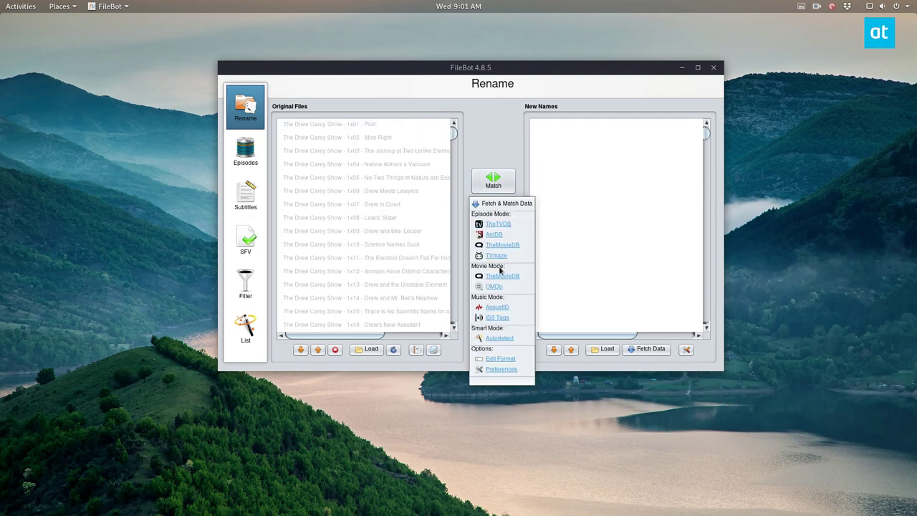
pyautogui.click(499, 224)
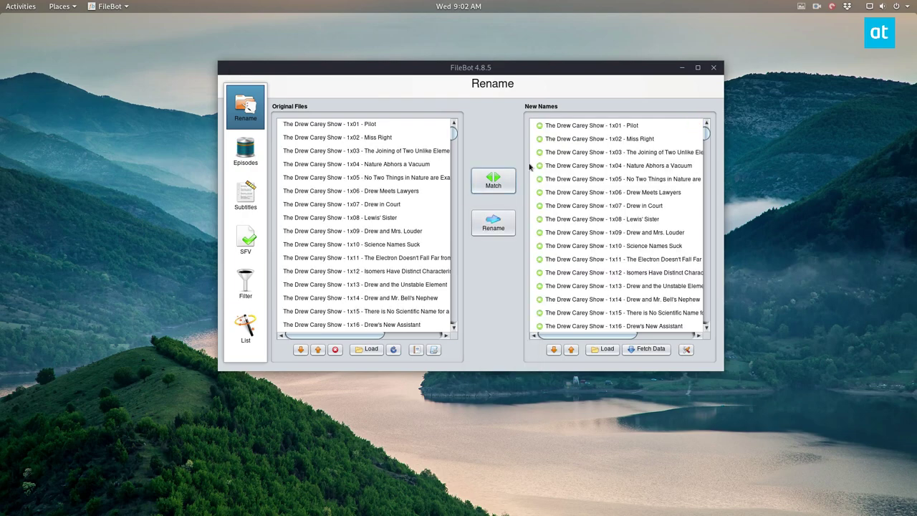
pyautogui.scroll(-7, 534, 172)
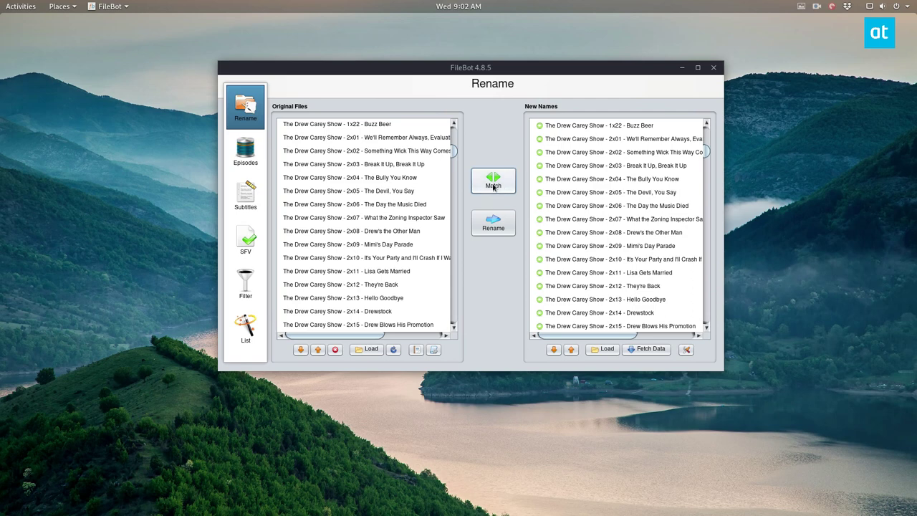
# - Leave the rename options unchanged and enlarge the FileBot window
pyautogui.click(686, 350)
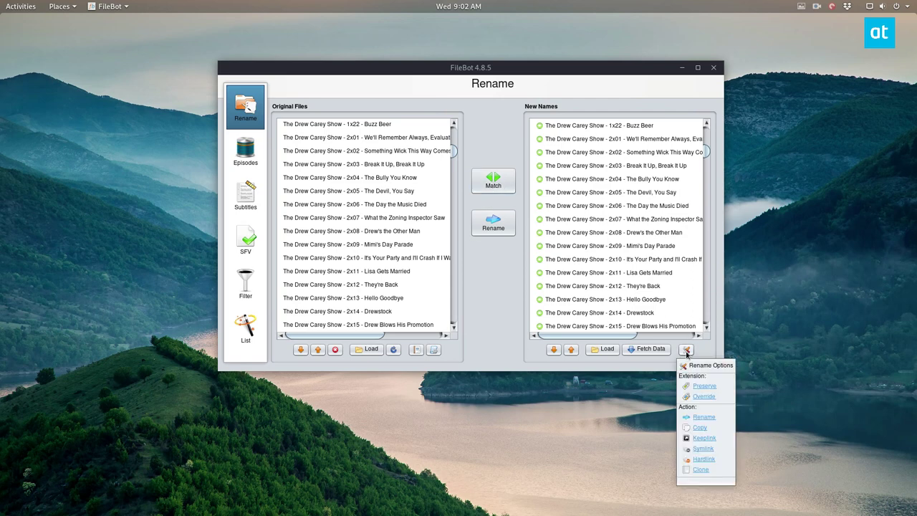
pyautogui.click(790, 368)
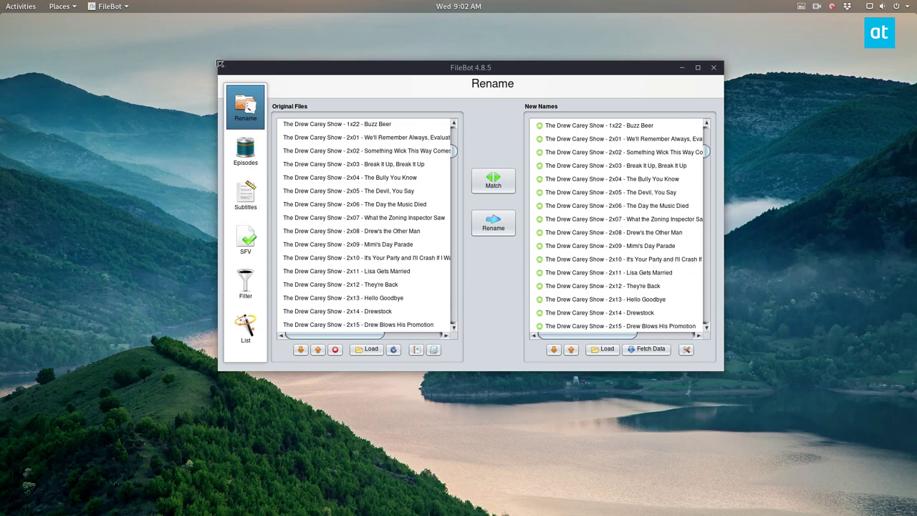
pyautogui.moveTo(218, 62); pyautogui.dragTo(186, 39)
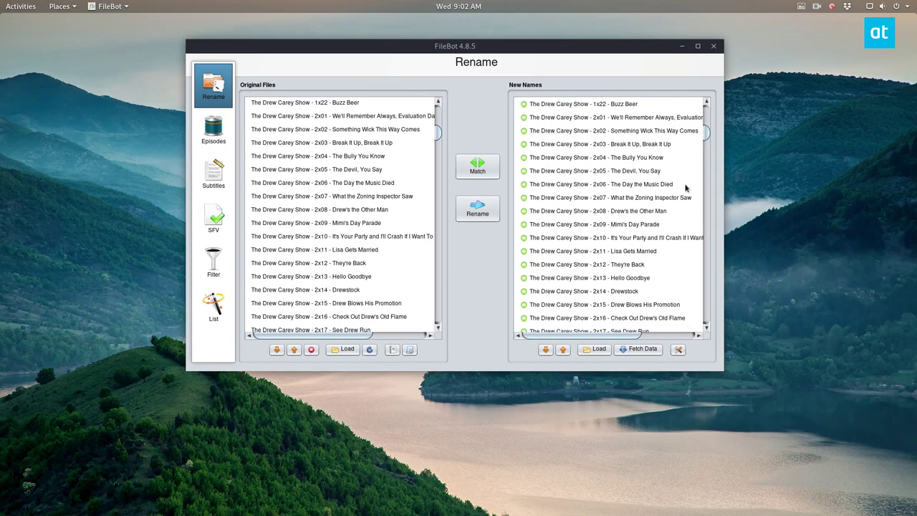
# - Rename all episodes, validating away illegal characters in the four flagged titles
pyautogui.click(478, 209)
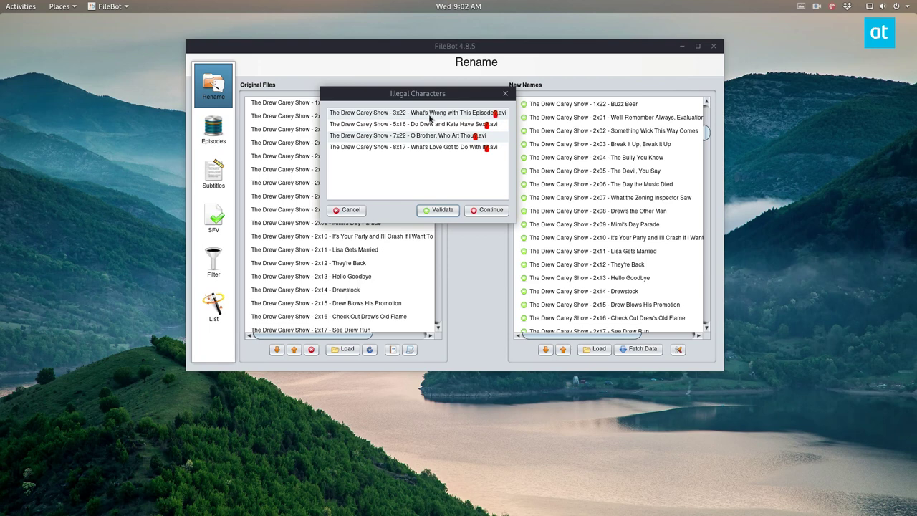
pyautogui.click(430, 212)
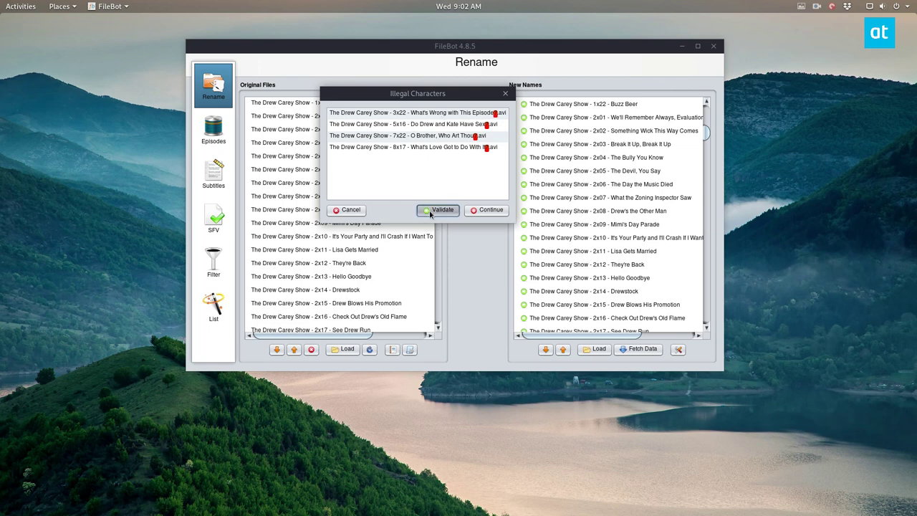
pyautogui.click(478, 212)
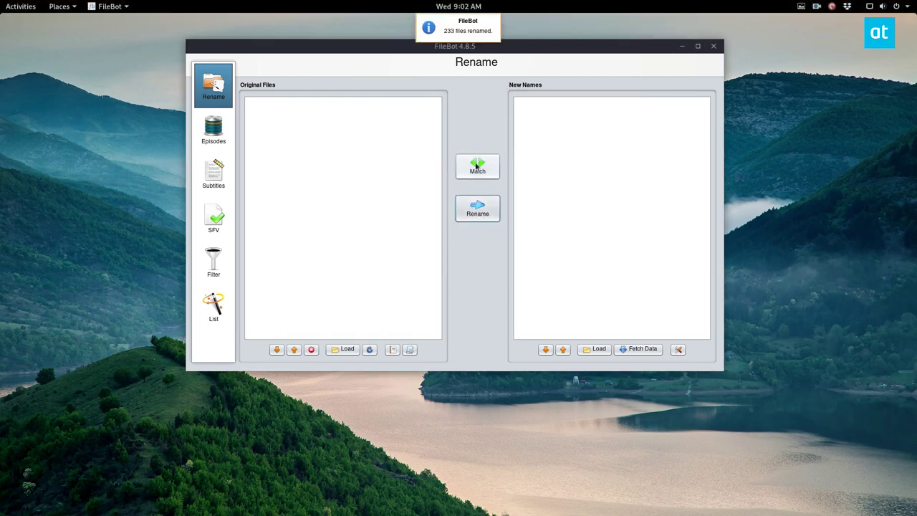
# - Browse Downloads > The Drew Carey Show > Season 2 to verify the renamed episodes
pyautogui.click(59, 6)
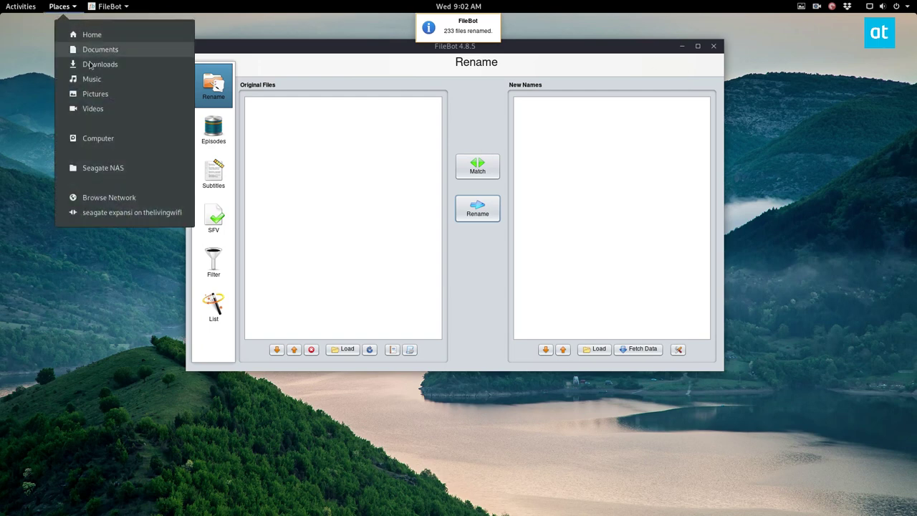
pyautogui.click(93, 64)
pyautogui.click(123, 51)
pyautogui.doubleClick(123, 50)
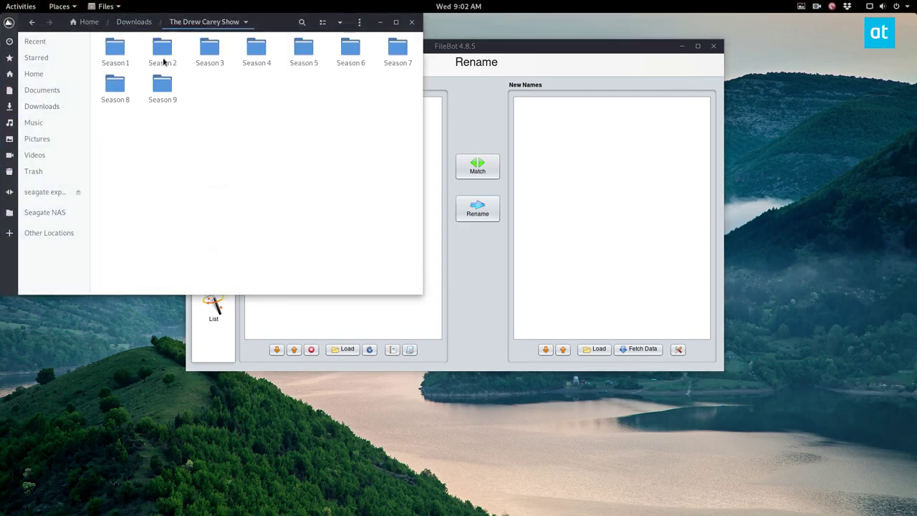
pyautogui.doubleClick(160, 47)
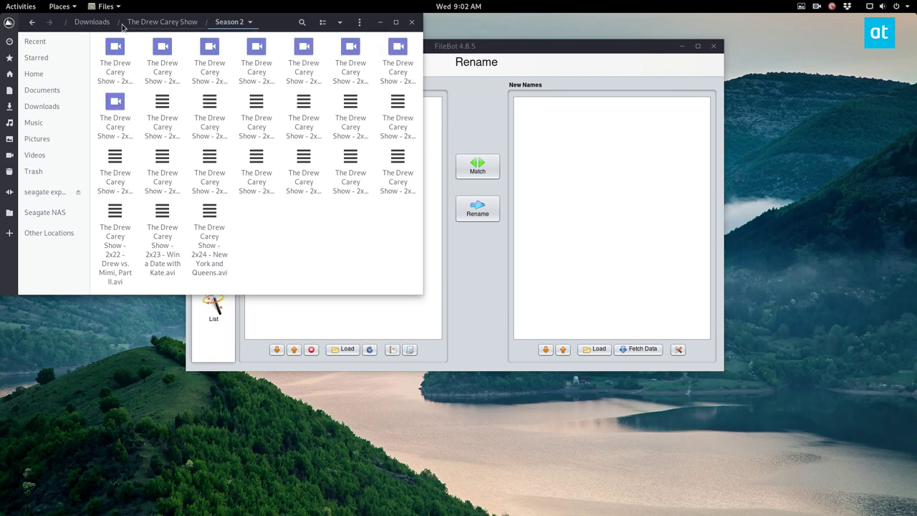
pyautogui.click(511, 48)
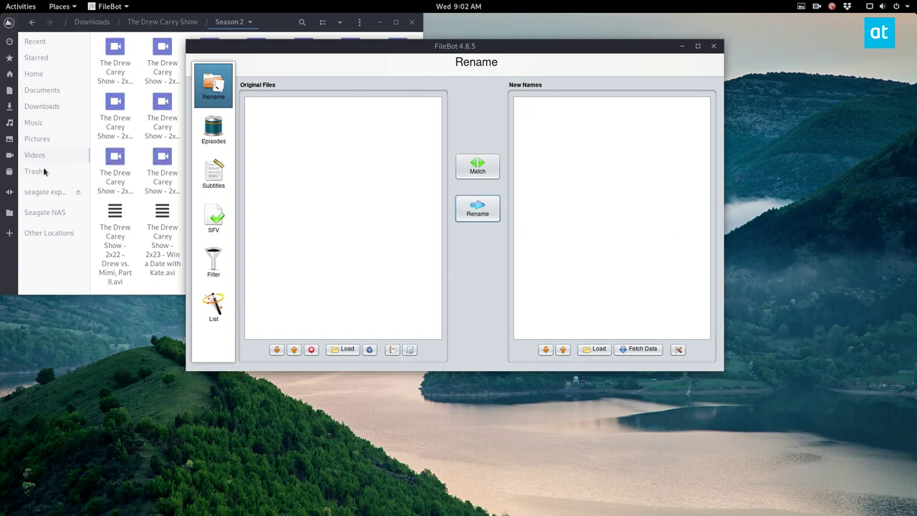
# - Copy the first 007 James Bond movie from the seagate drive's Movies folder
pyautogui.click(43, 192)
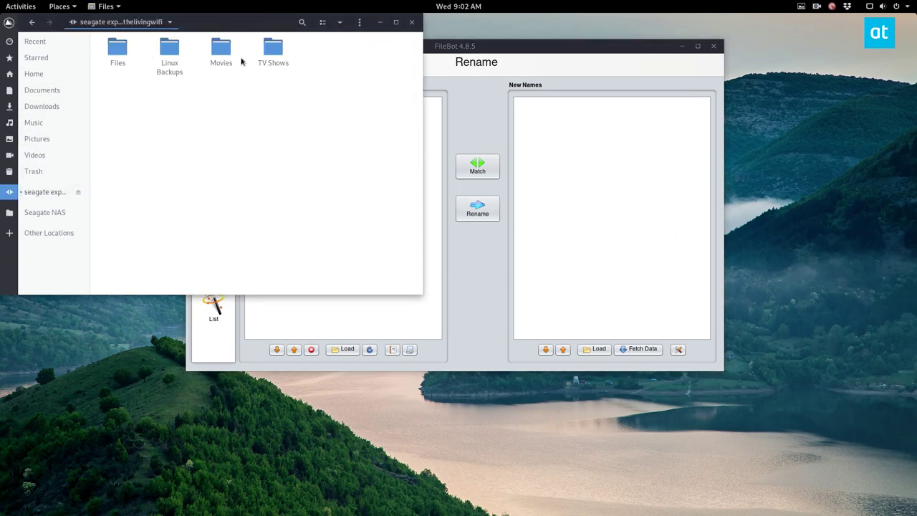
pyautogui.doubleClick(222, 53)
pyautogui.rightClick(120, 79)
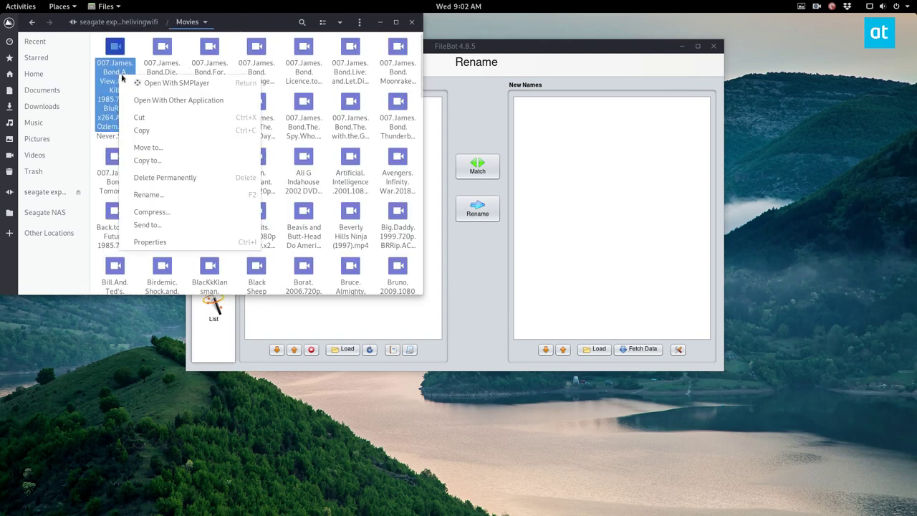
pyautogui.click(143, 131)
# - Paste the movie into the Home folder and follow the 1.1 GB copy progress
pyautogui.click(33, 74)
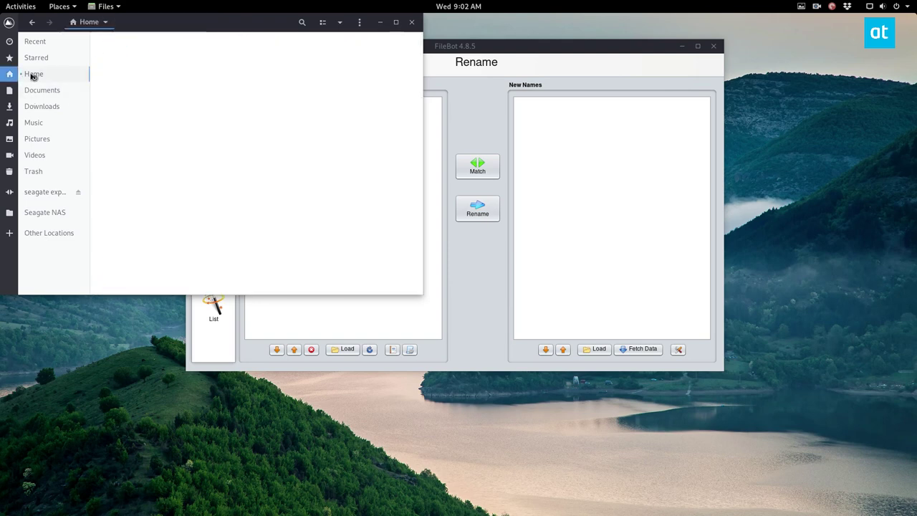
pyautogui.rightClick(290, 210)
pyautogui.click(323, 217)
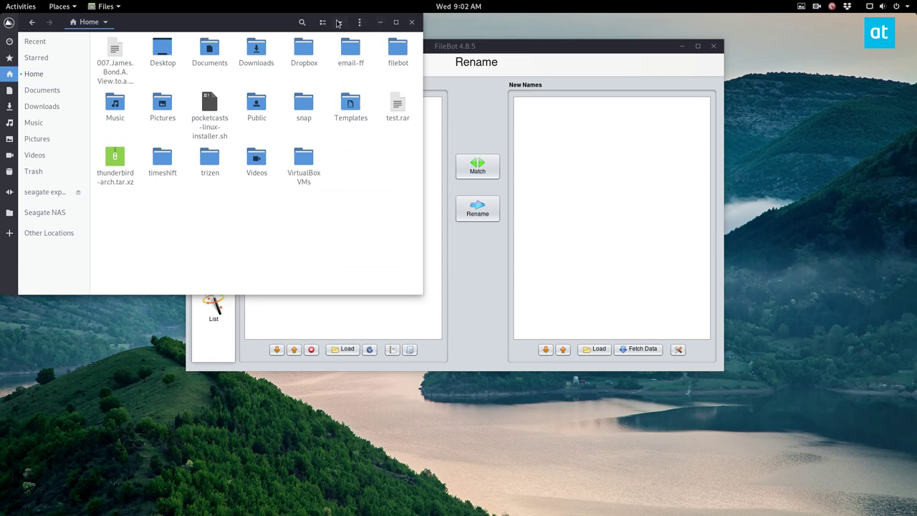
pyautogui.click(302, 24)
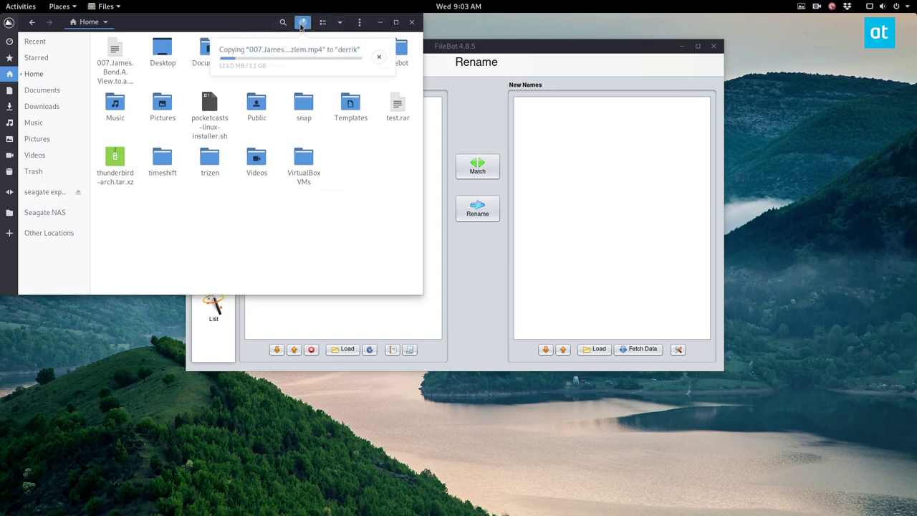
pyautogui.click(301, 23)
pyautogui.click(304, 25)
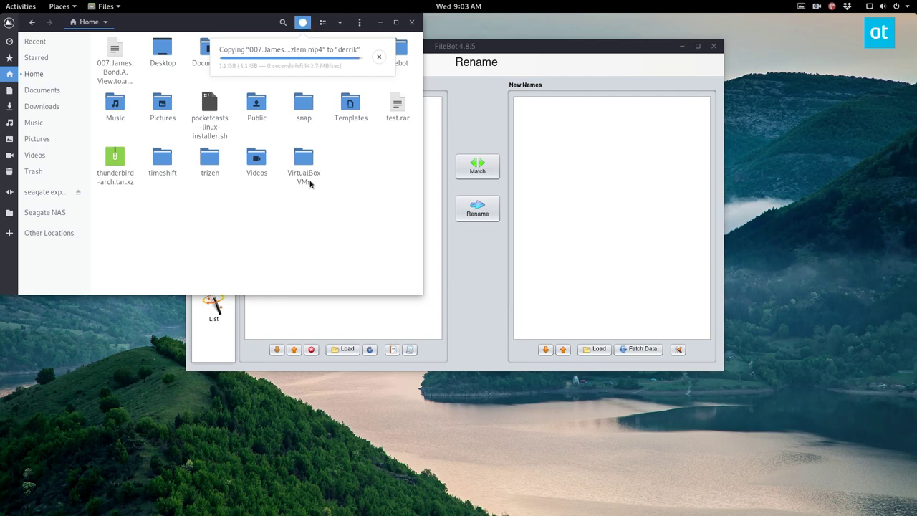
# - Load the copied 007 movie file from the home folder into Original Files
pyautogui.click(454, 130)
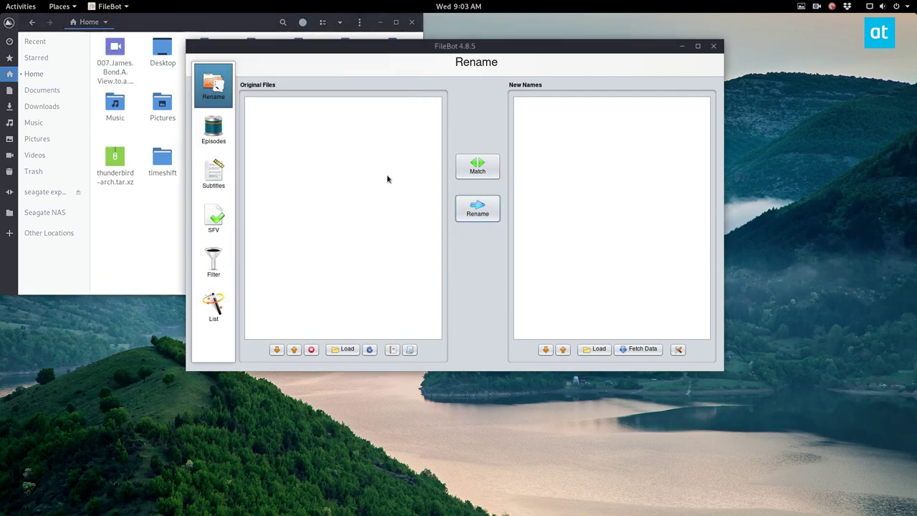
pyautogui.click(343, 349)
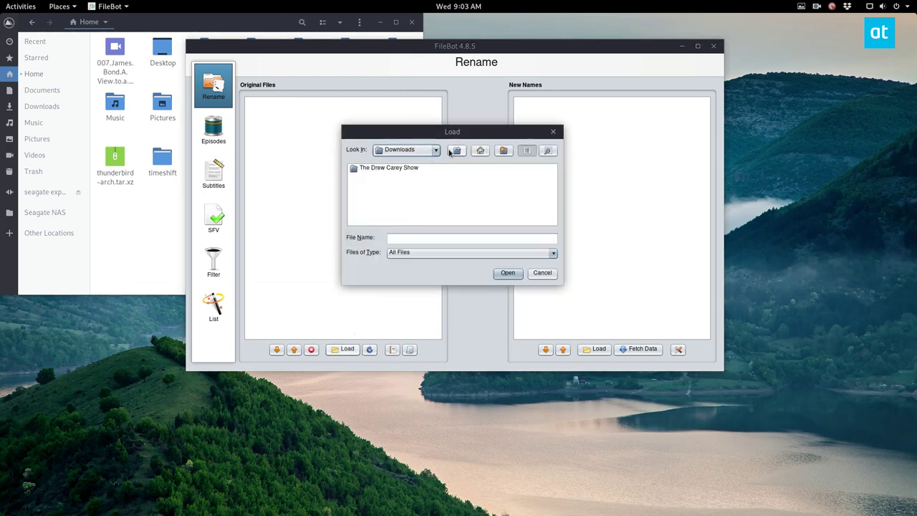
pyautogui.click(436, 150)
pyautogui.click(395, 169)
pyautogui.doubleClick(368, 169)
pyautogui.scroll(-3, 402, 206)
pyautogui.click(417, 169)
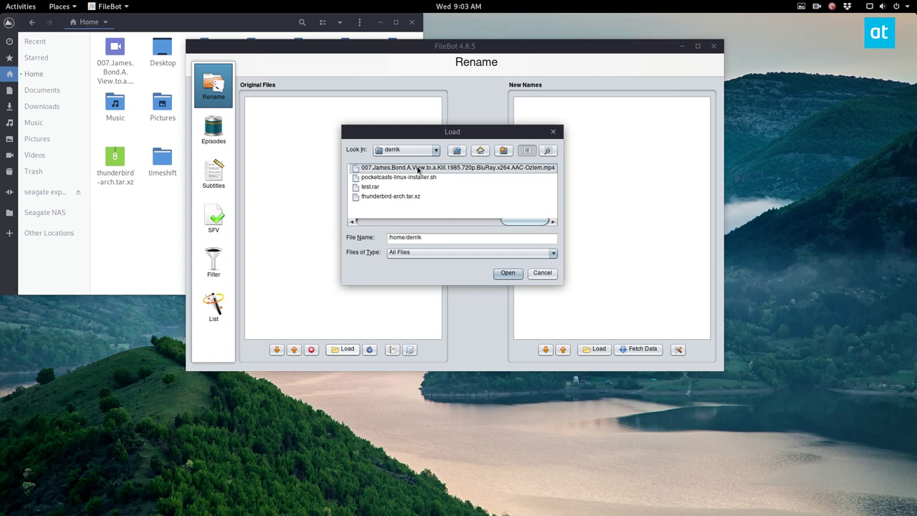
pyautogui.click(516, 272)
# - Match it via TheMovieDB, accept A View to a Kill (1985), and rename it
pyautogui.click(475, 168)
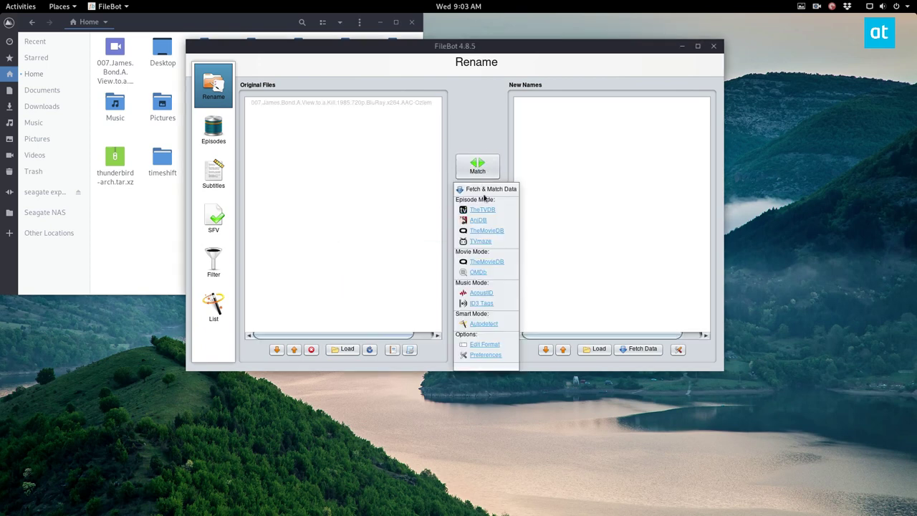
pyautogui.click(478, 265)
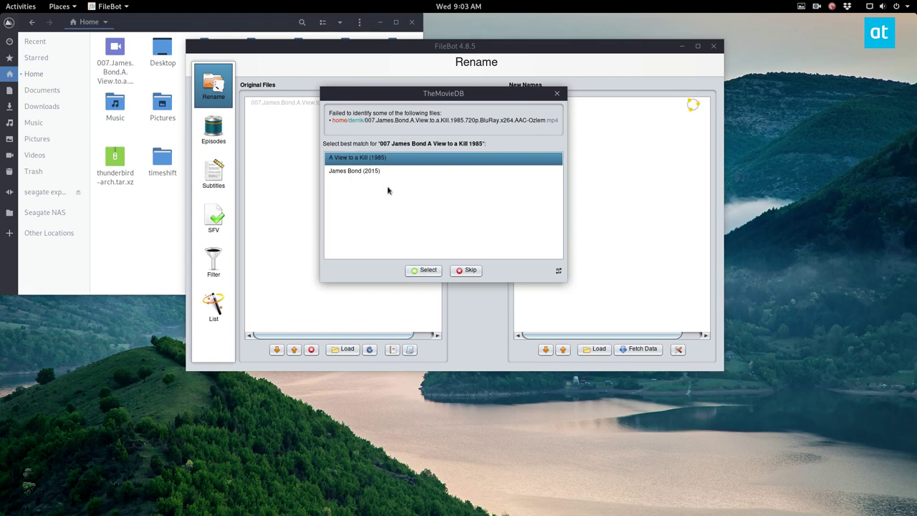
pyautogui.click(427, 270)
pyautogui.click(492, 216)
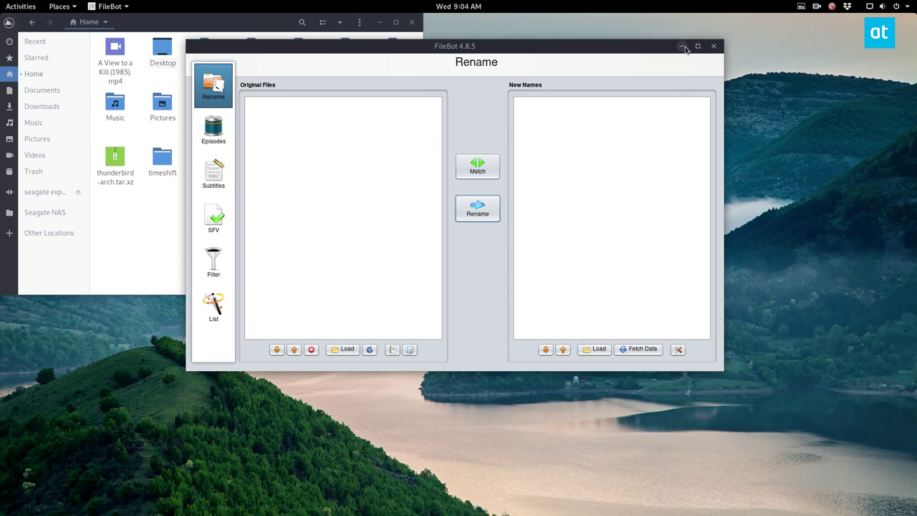
# - Minimize the FileBot and Files windows
pyautogui.click(684, 46)
pyautogui.click(380, 22)
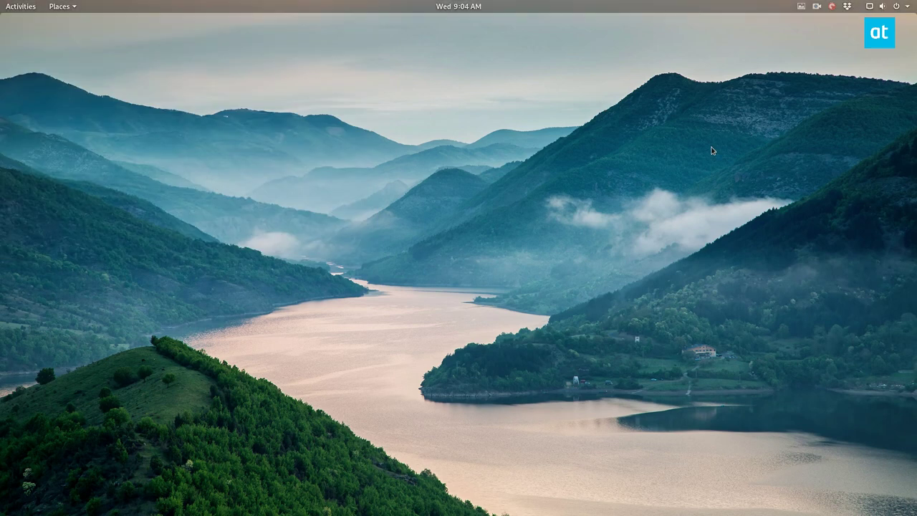